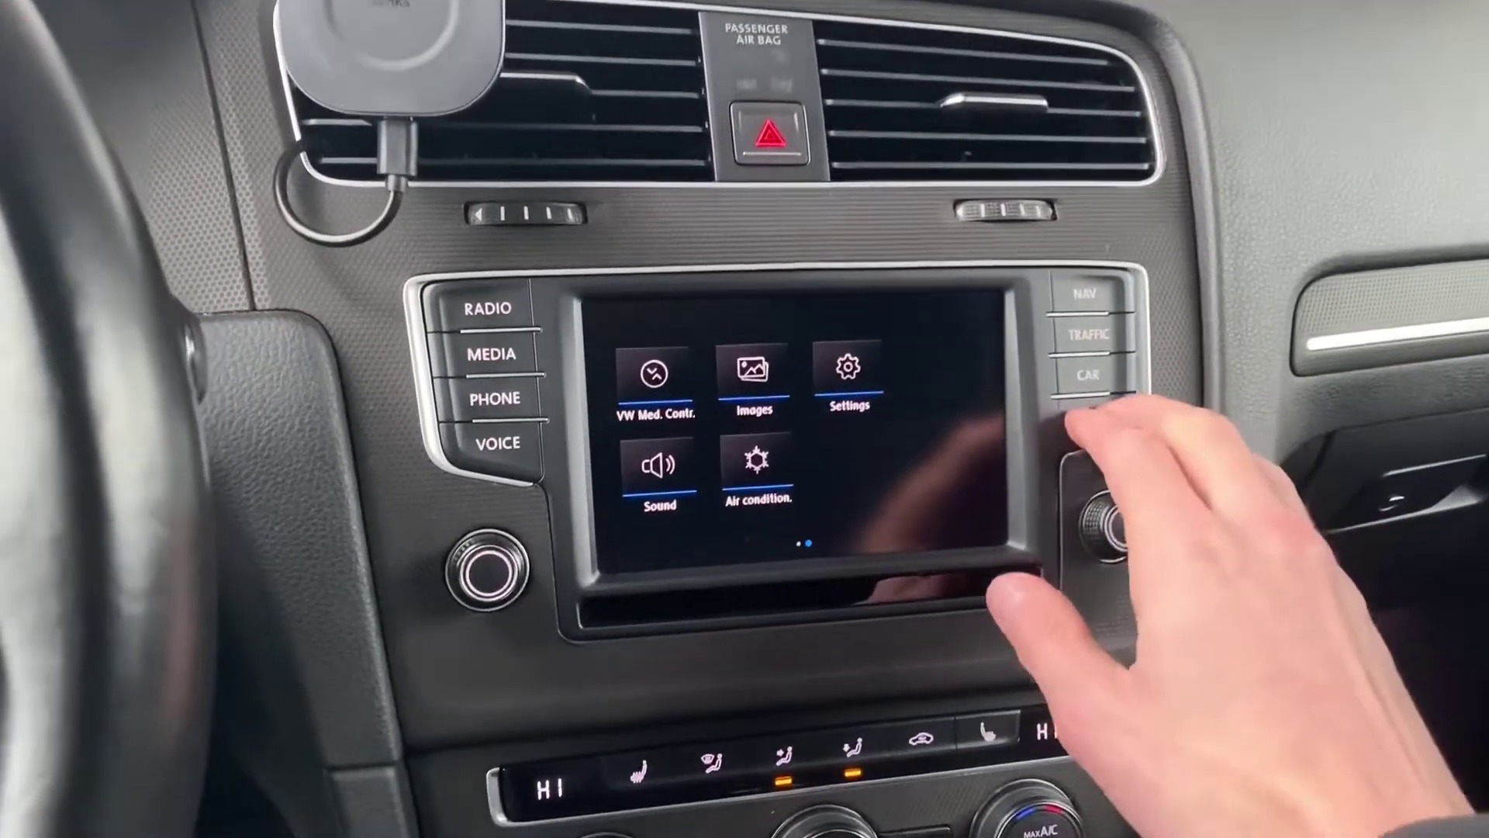
Step: Reach the main menu's second page and launch the Green Engineering Menu
{"action": "left_click", "coordinate": [1117, 401]}
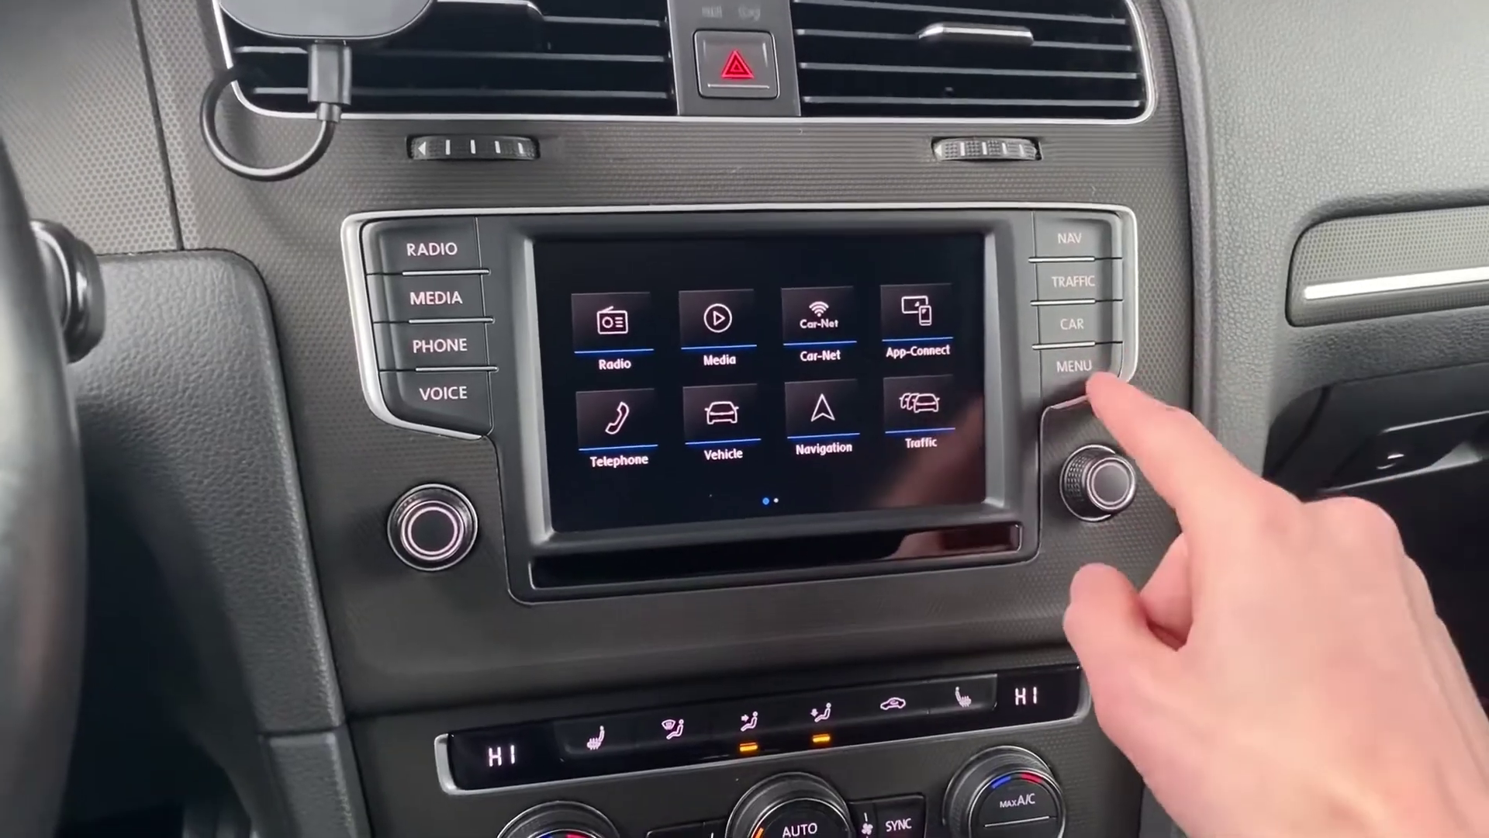
{"action": "left_click", "coordinate": [1094, 403]}
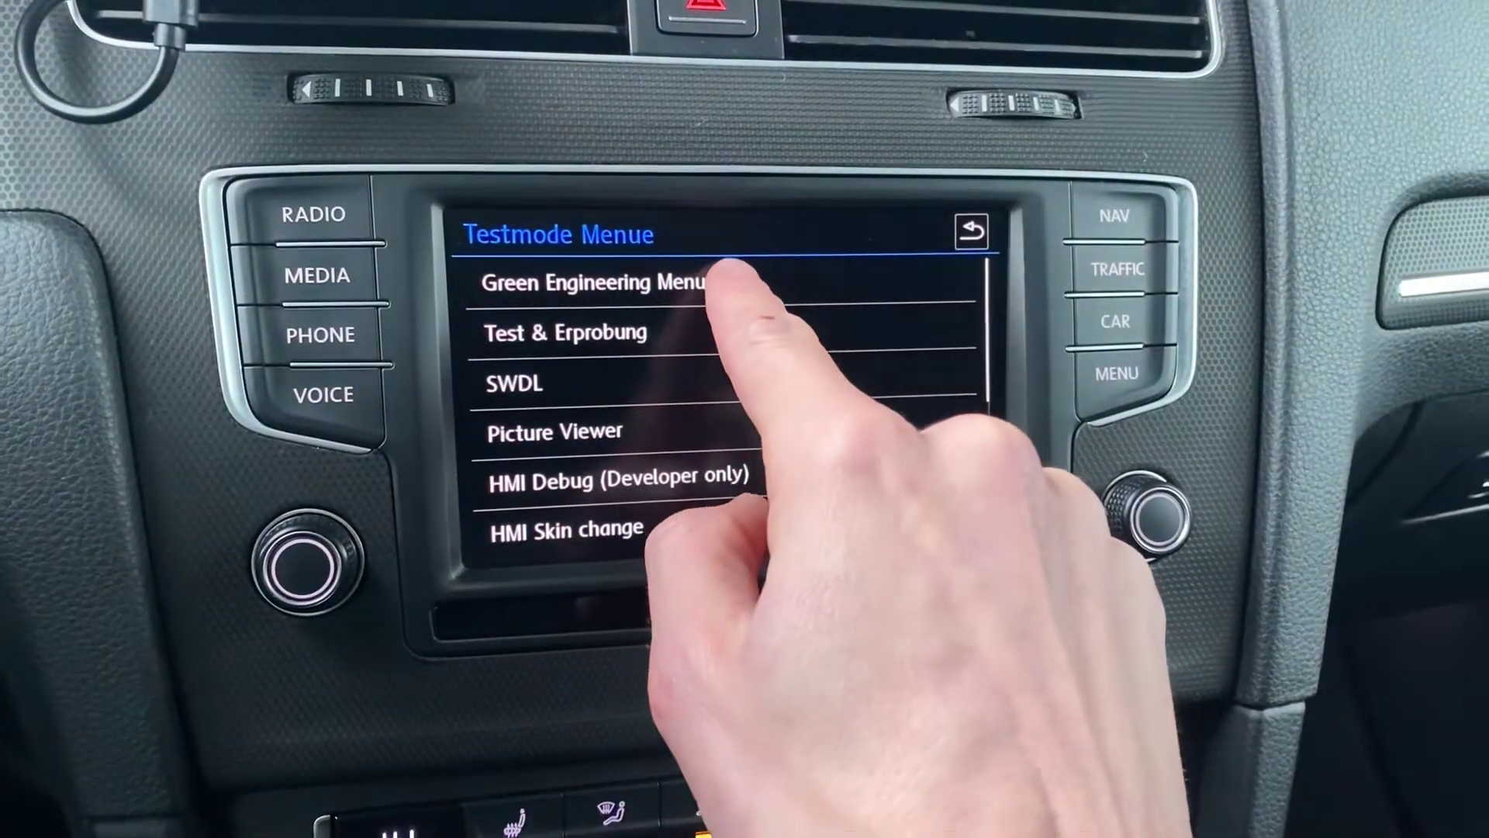
{"action": "left_click", "coordinate": [719, 280]}
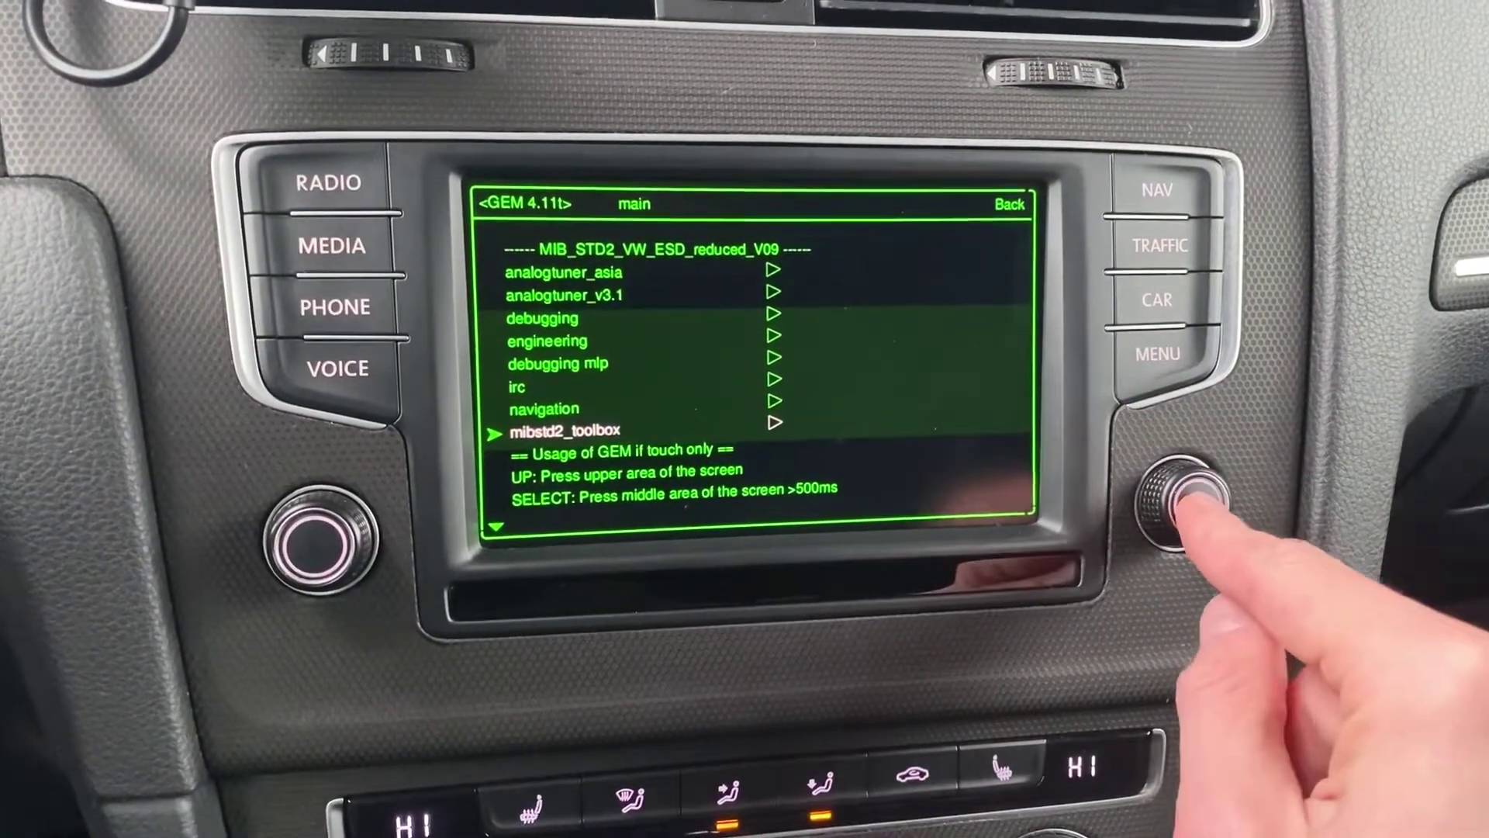
Step: Enter mibstd2_toolbox (v0.9 welcome) and go to its update_and_uninstall page
{"action": "left_click", "coordinate": [1181, 494]}
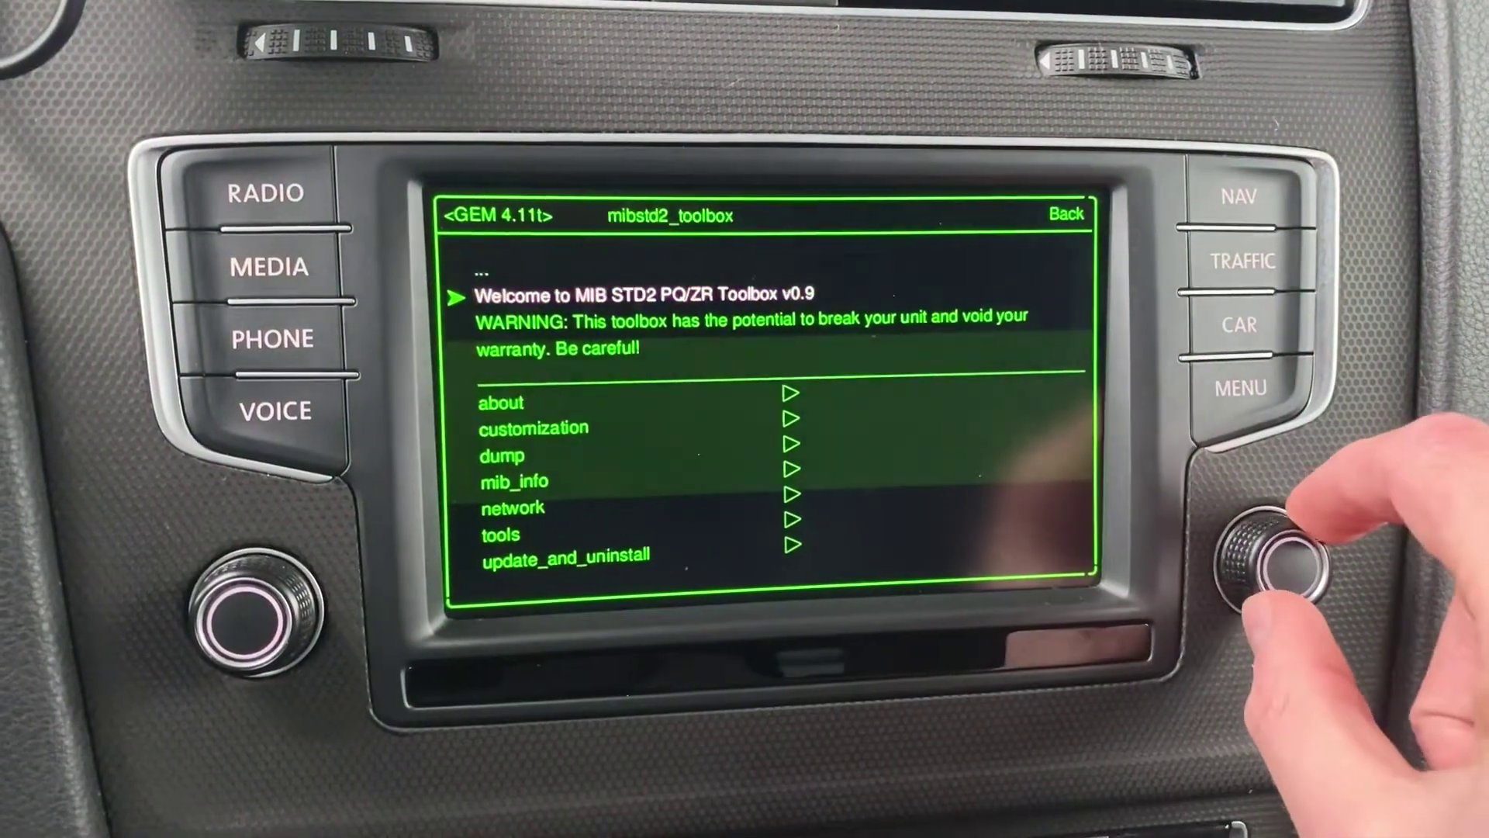
{"action": "scroll", "coordinate": [1280, 541], "scroll_direction": "down", "scroll_amount": 2}
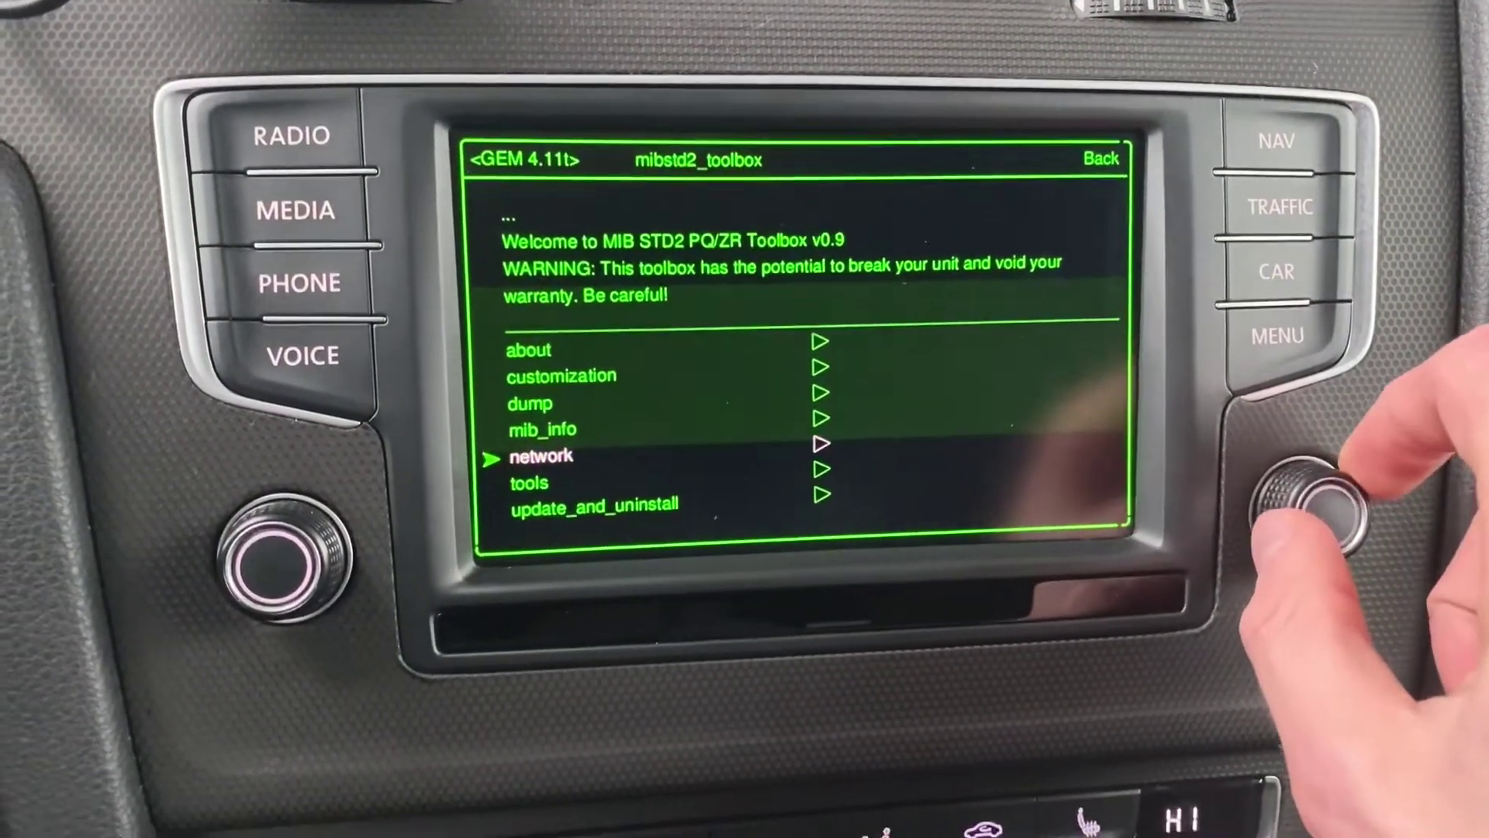
{"action": "key", "text": "Return"}
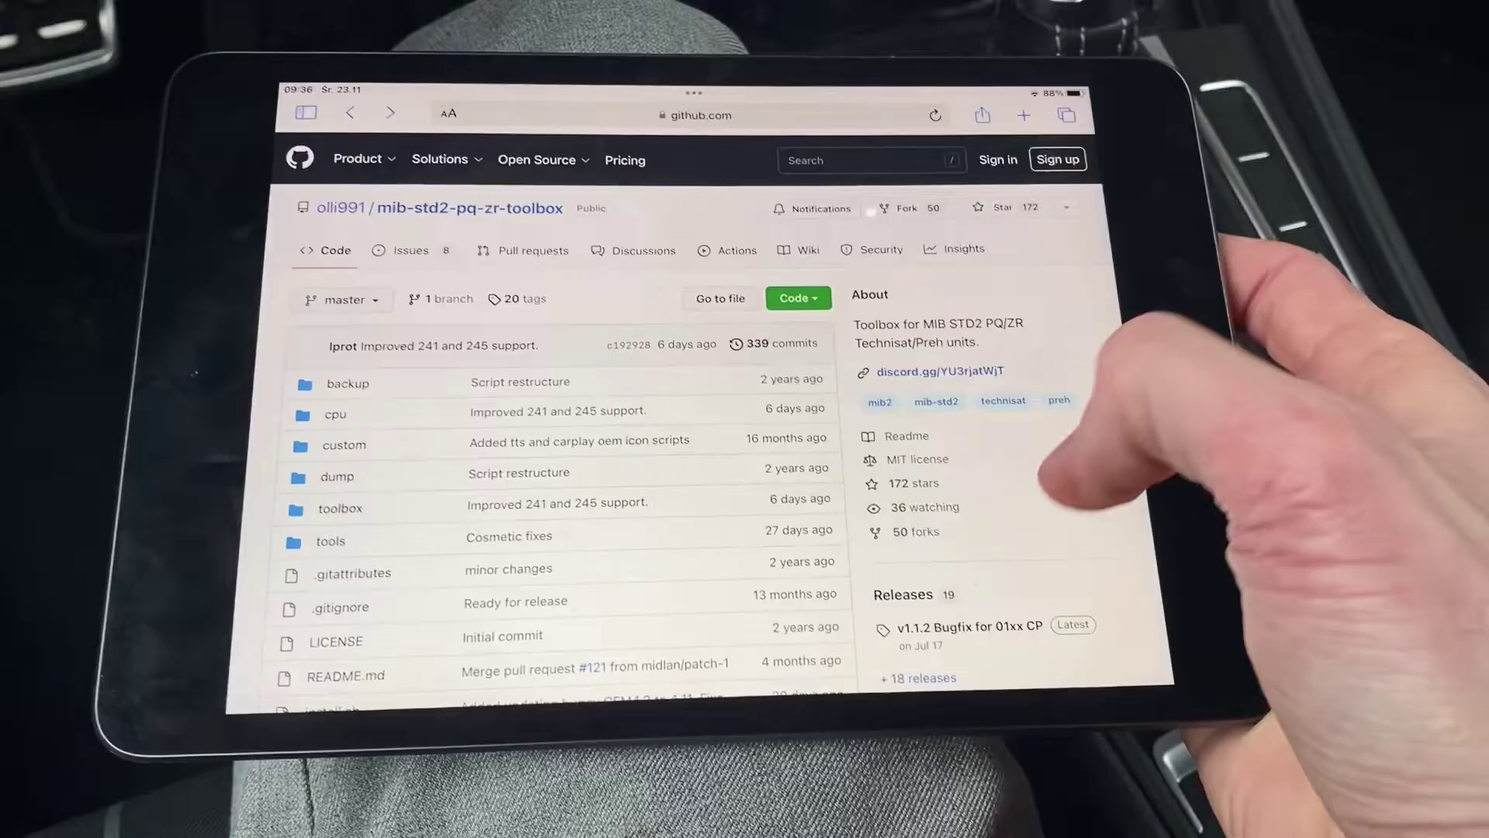
{"action": "scroll", "coordinate": [1001, 384], "scroll_direction": "down", "scroll_amount": 3}
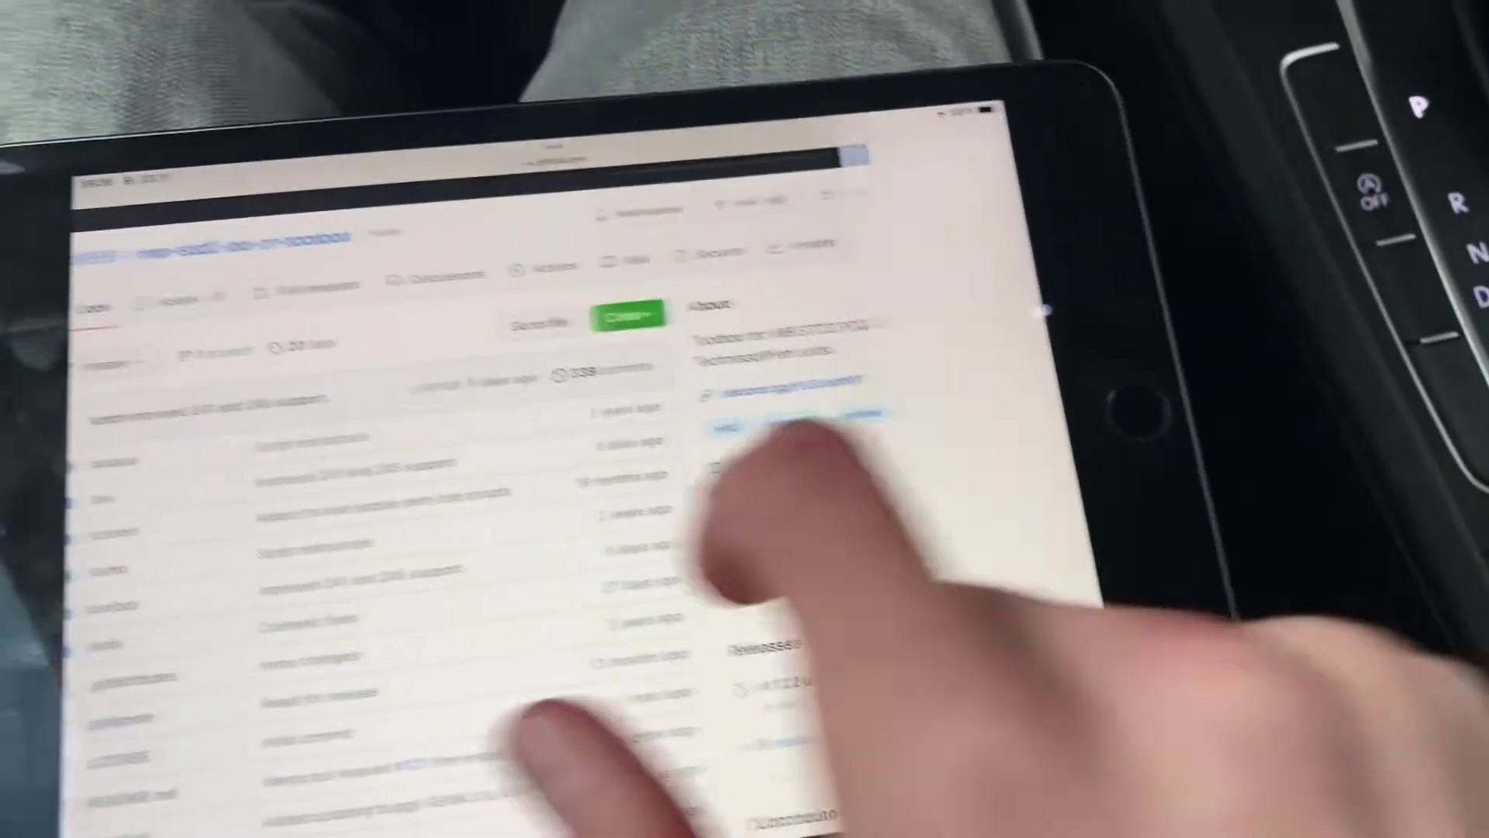
Step: Open the v1.1.2 'Bugfix for 01xx CP' release of mib-std2-pq-zr-toolbox on GitHub
{"action": "left_click", "coordinate": [733, 485]}
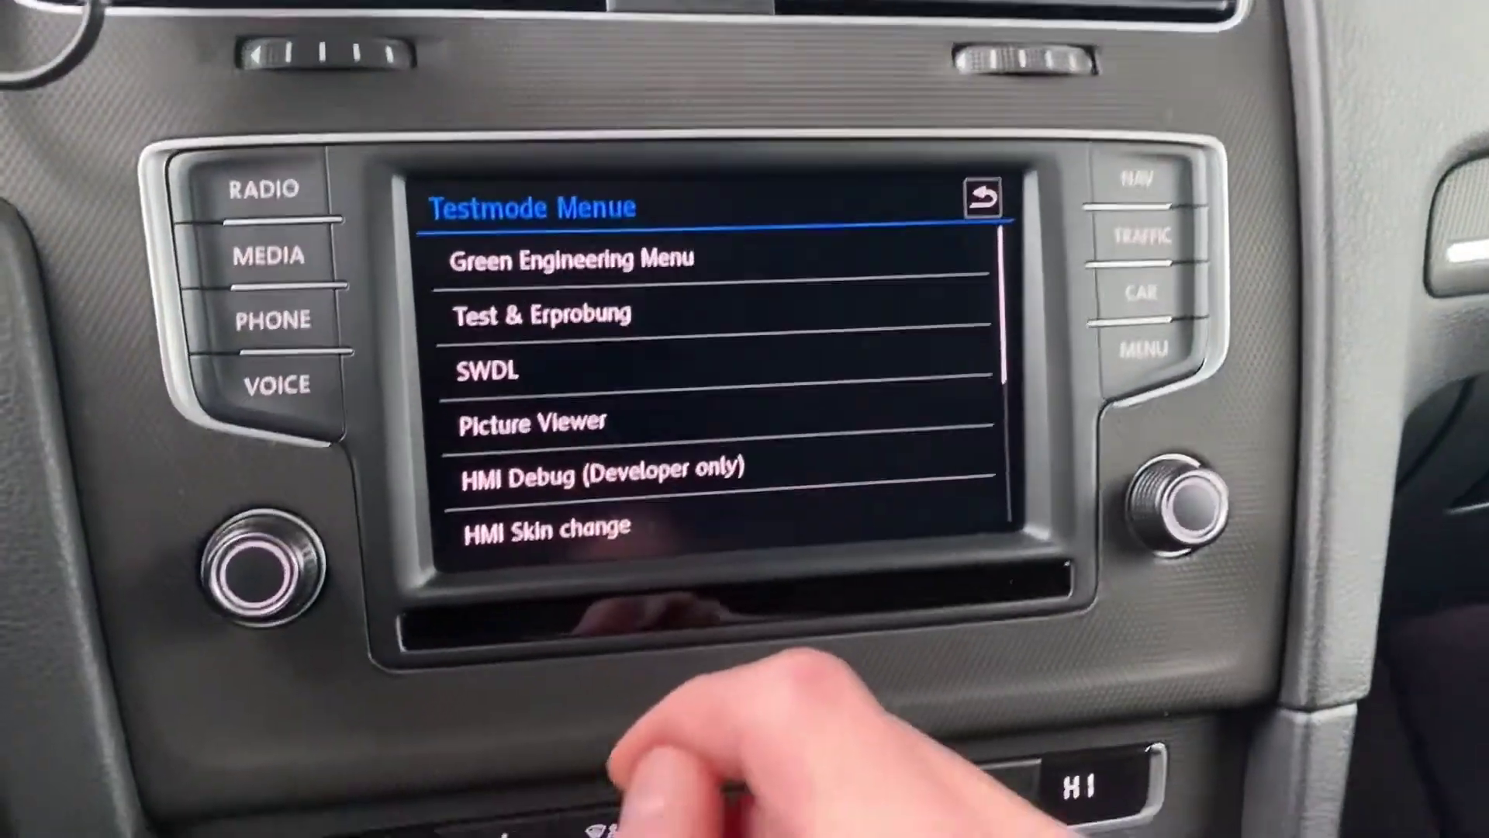
Step: Go back into Green Engineering Menu > mibstd2_toolbox > update_and_uninstall
{"action": "left_click", "coordinate": [570, 258]}
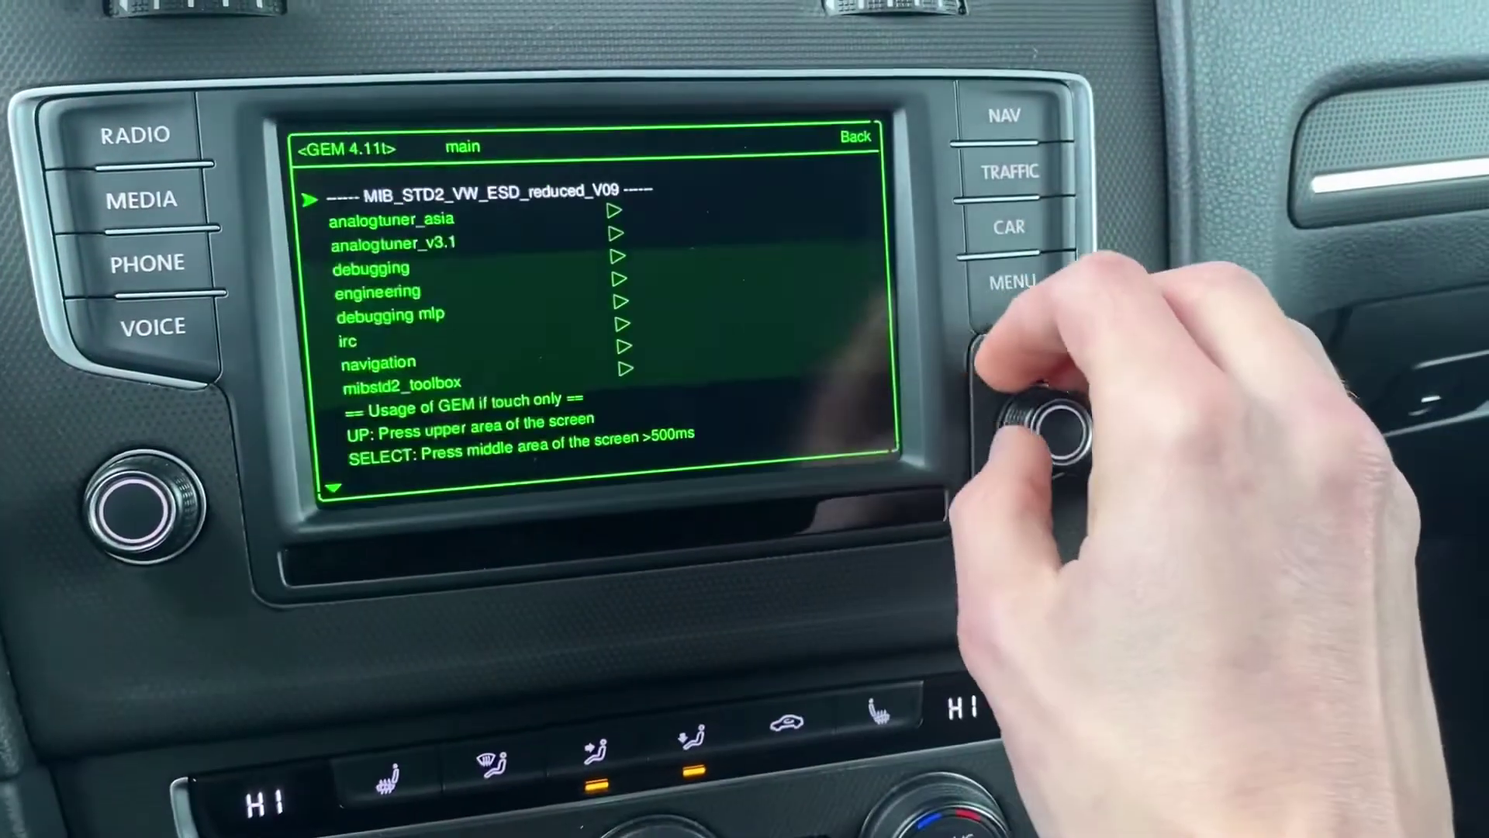
{"action": "scroll", "coordinate": [1047, 428], "scroll_direction": "down", "scroll_amount": 1}
{"action": "scroll", "coordinate": [1052, 428], "scroll_direction": "down", "scroll_amount": 1}
{"action": "scroll", "coordinate": [1053, 428], "scroll_direction": "down", "scroll_amount": 1}
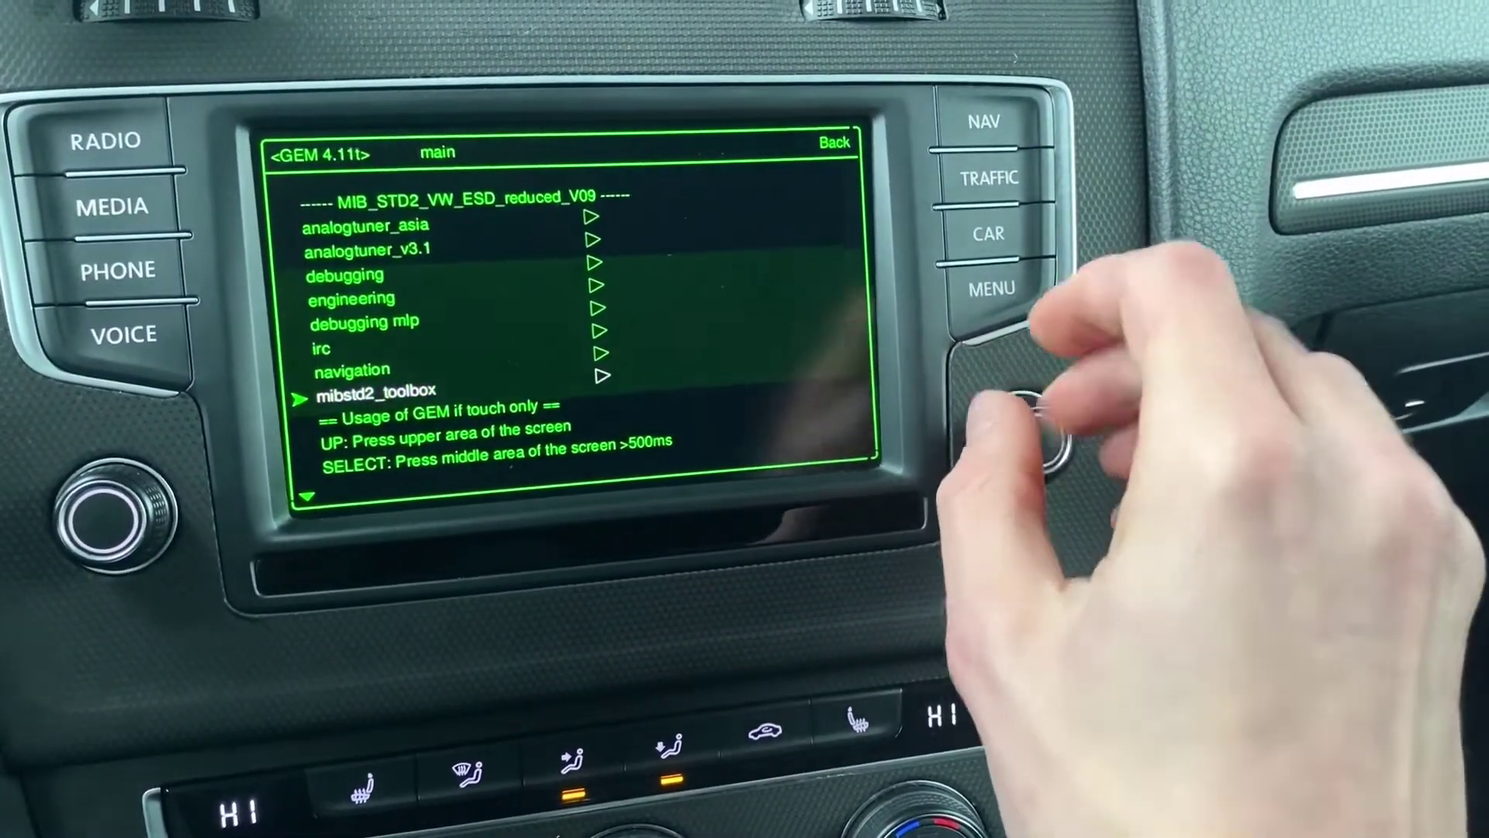
{"action": "left_click", "coordinate": [1053, 429]}
{"action": "scroll", "coordinate": [1006, 433], "scroll_direction": "down", "scroll_amount": 2}
{"action": "scroll", "coordinate": [1012, 442], "scroll_direction": "down", "scroll_amount": 2}
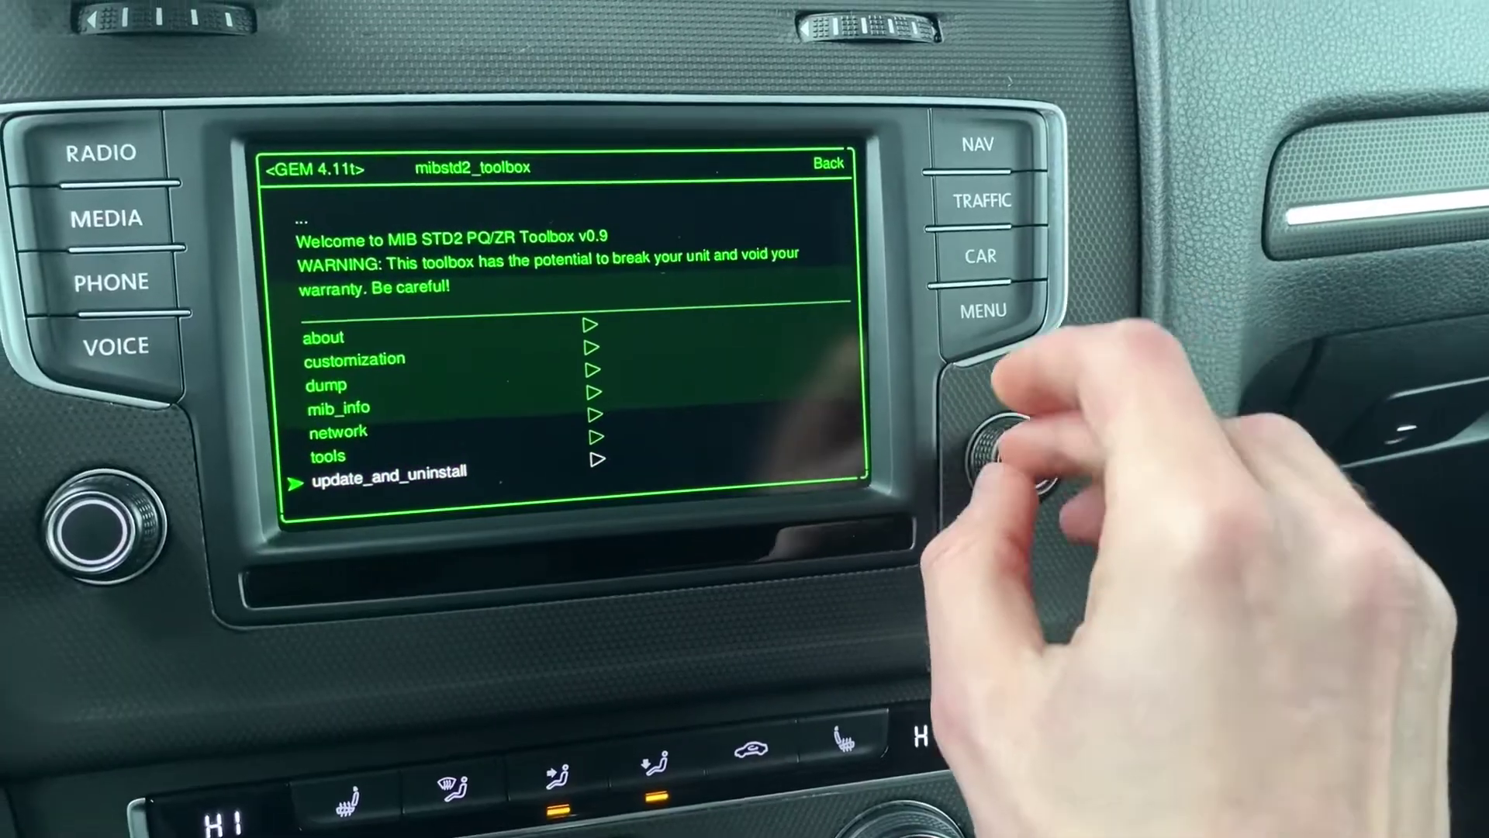
{"action": "left_click", "coordinate": [1006, 442]}
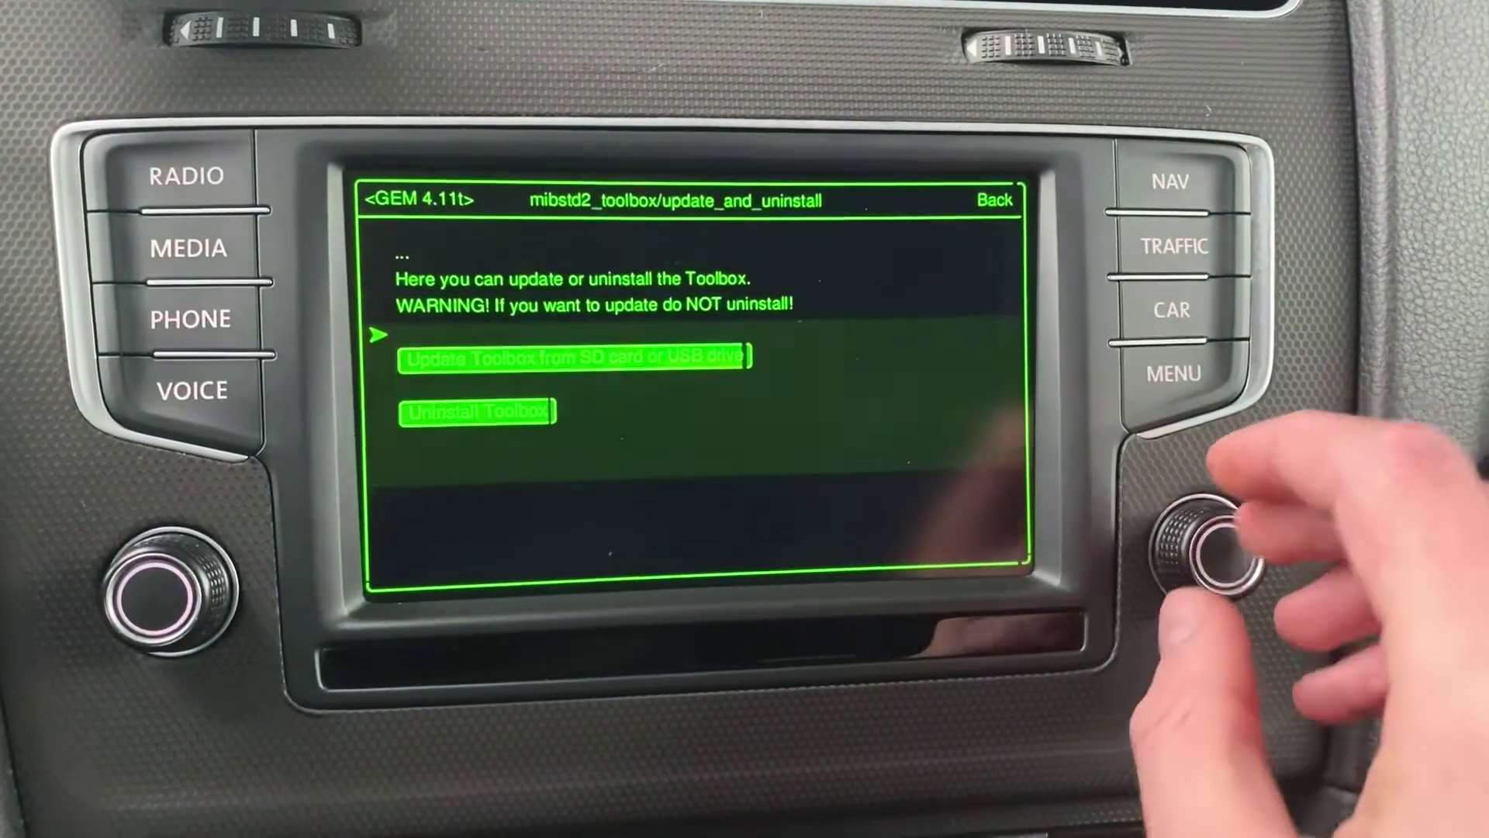
{"action": "scroll", "coordinate": [1198, 553], "scroll_direction": "down", "scroll_amount": 1}
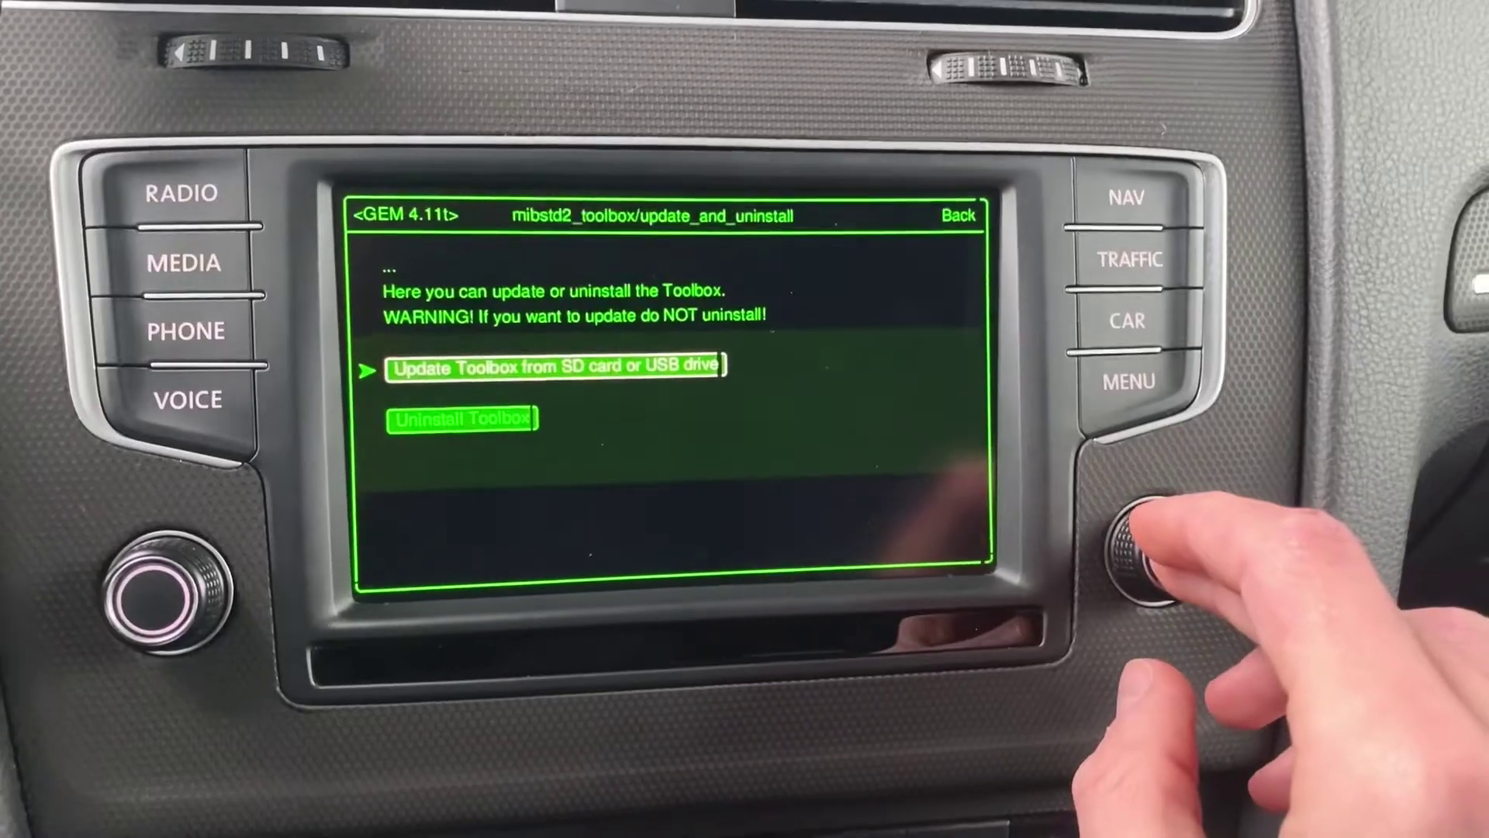
Step: Run 'Update Toolbox from SD card or USB drive' to completion and leave the console
{"action": "left_click", "coordinate": [1141, 576]}
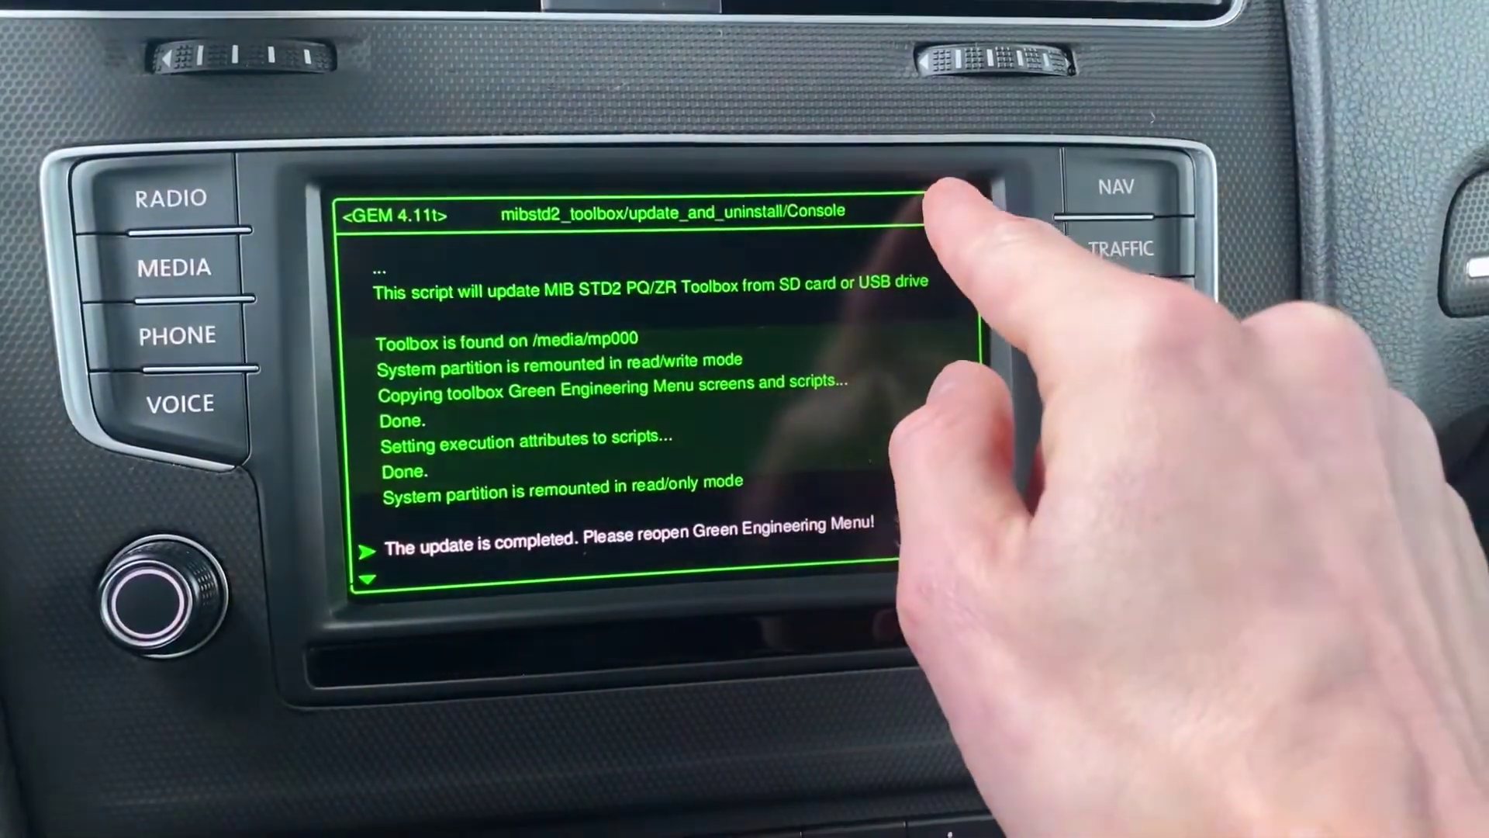
{"action": "left_click", "coordinate": [948, 204]}
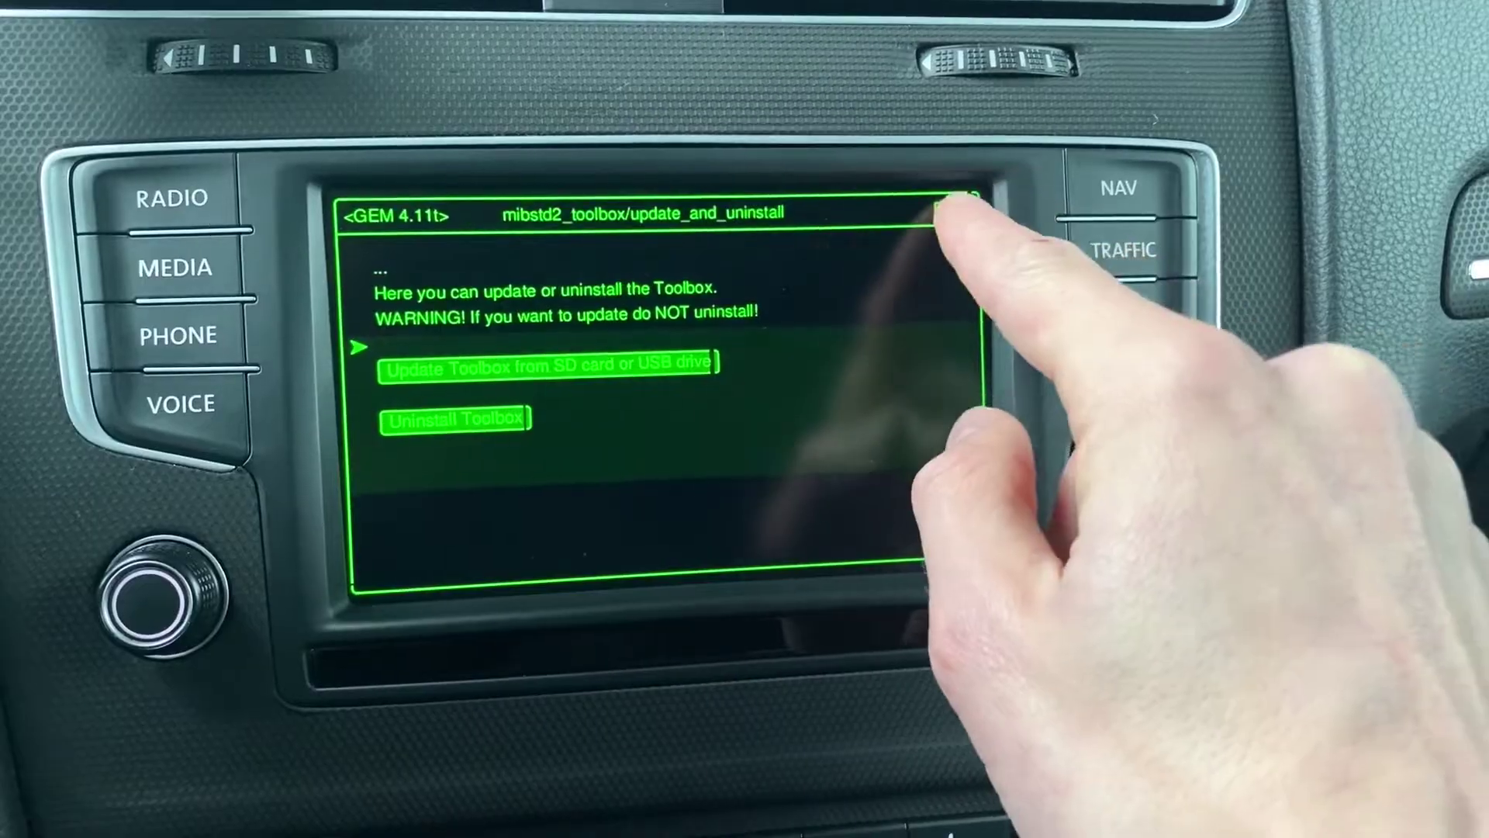
Step: Re-enter via Testmode Menue and confirm the toolbox welcome now reports v1.1.2
{"action": "left_click", "coordinate": [945, 204]}
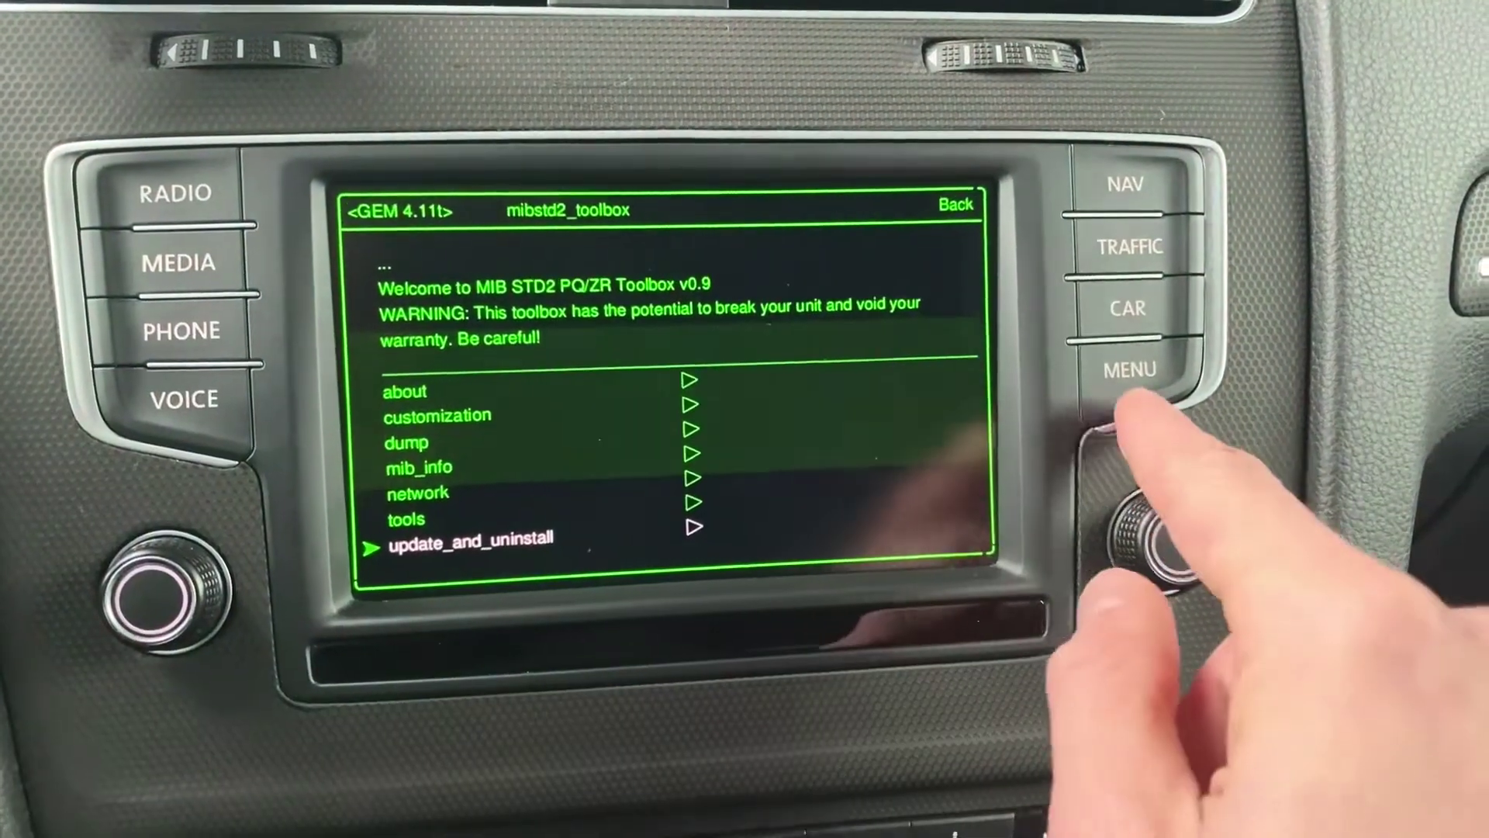
{"action": "left_click", "coordinate": [1132, 375]}
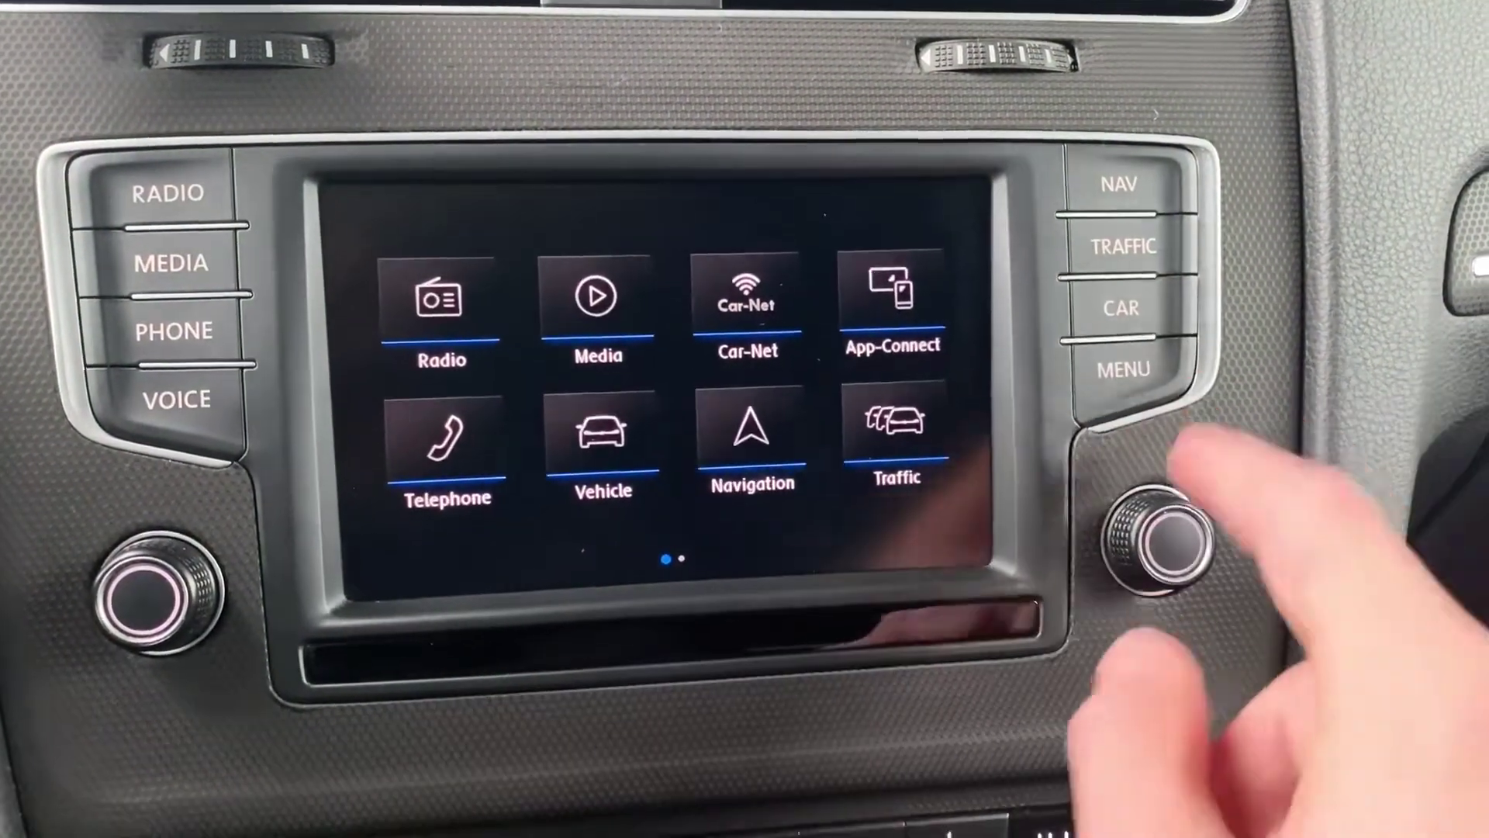
{"action": "left_click", "coordinate": [1120, 372]}
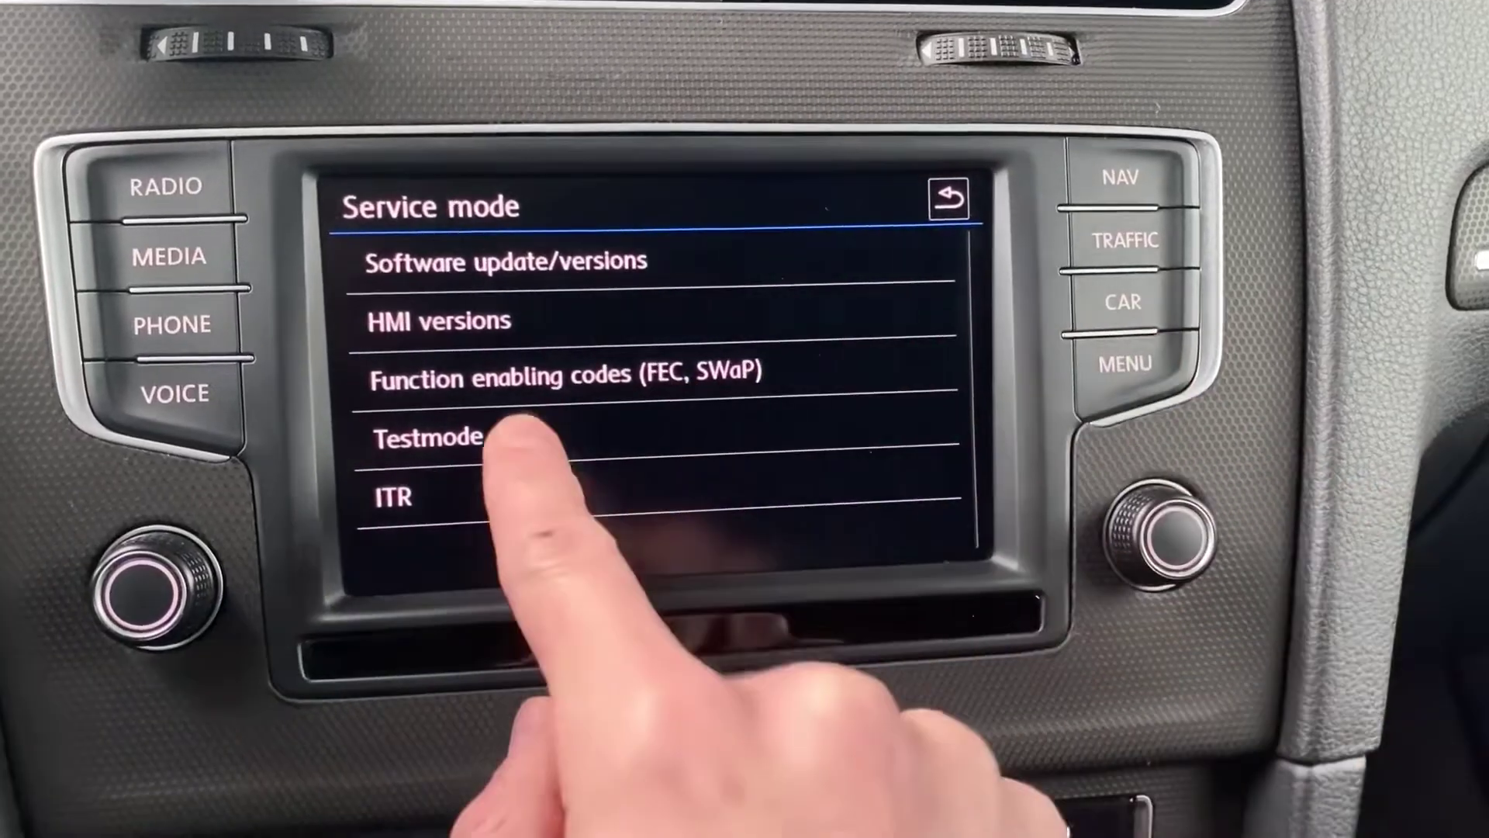
{"action": "left_click", "coordinate": [536, 446]}
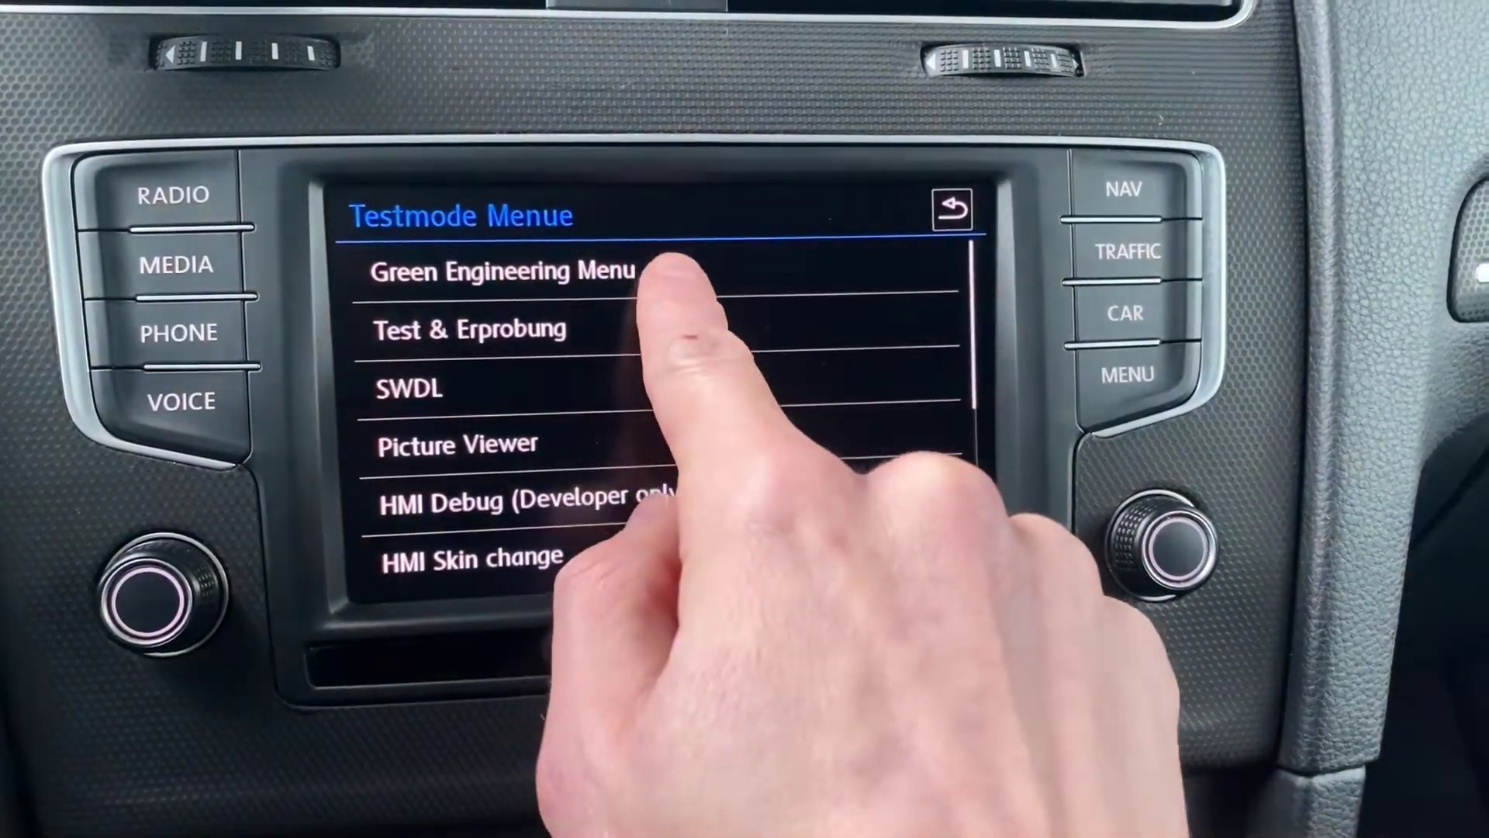
{"action": "left_click", "coordinate": [664, 270]}
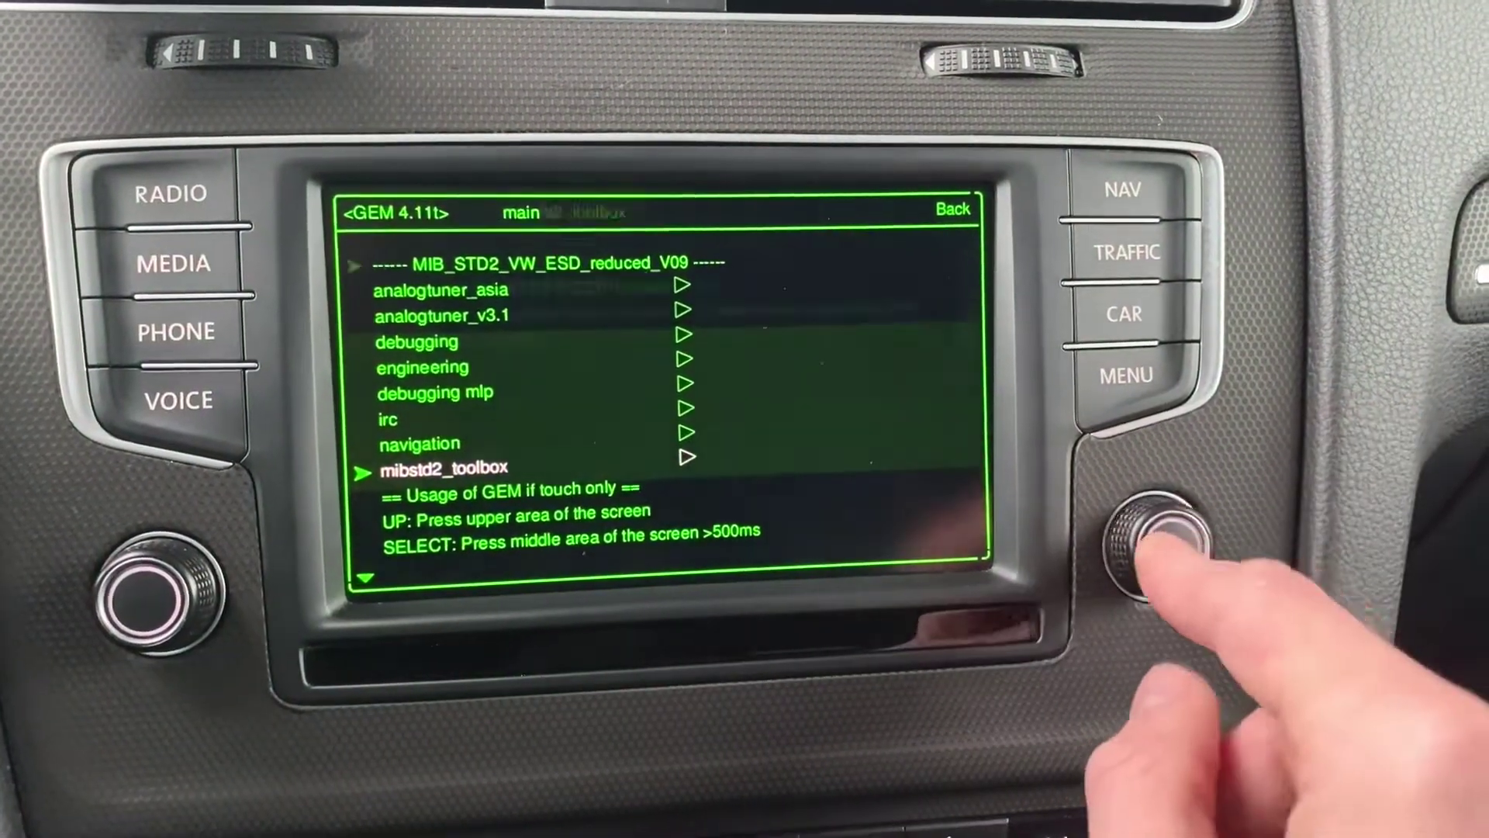
{"action": "left_click", "coordinate": [1158, 535]}
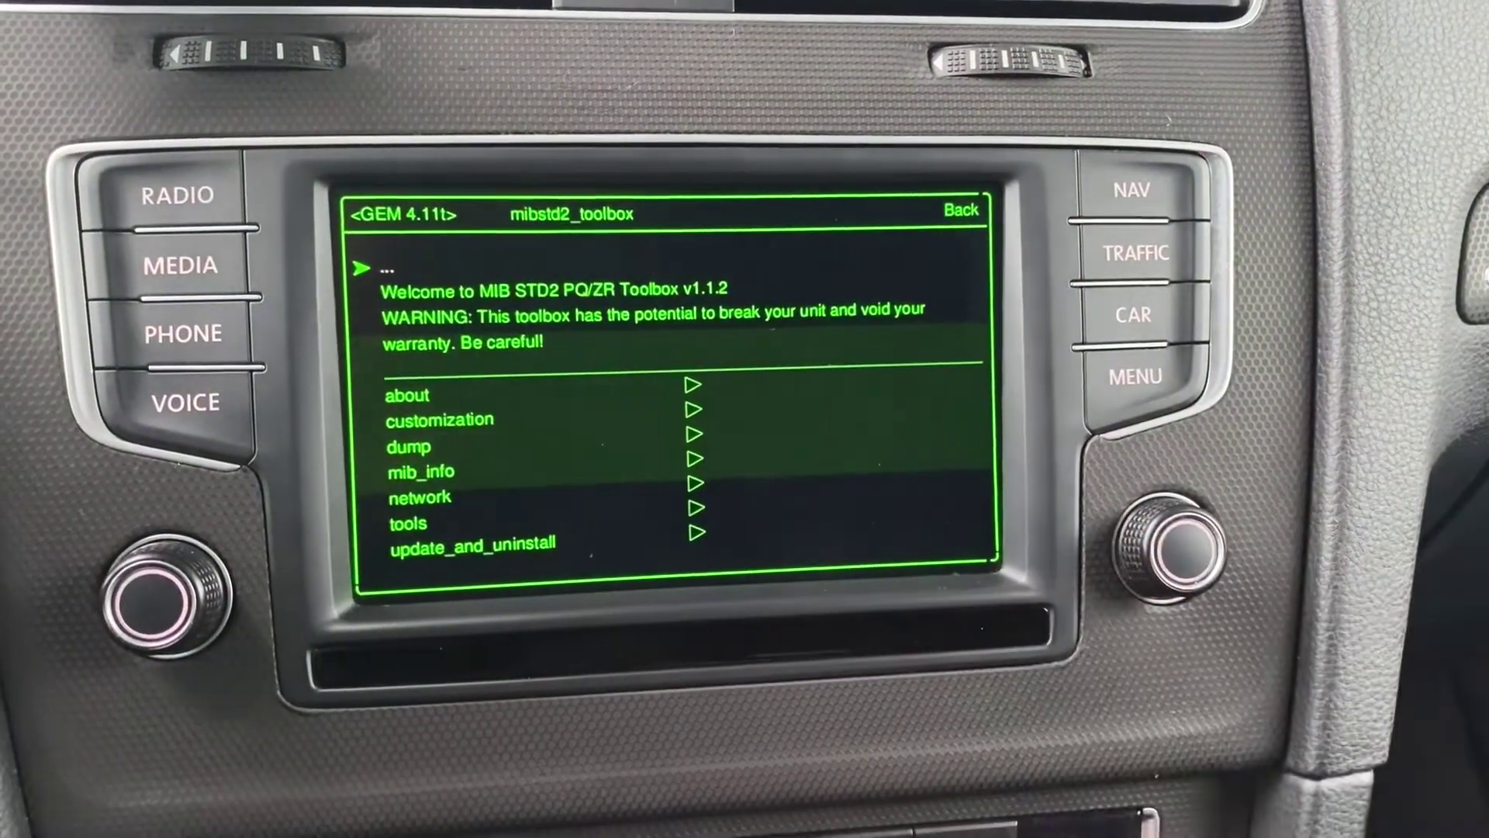